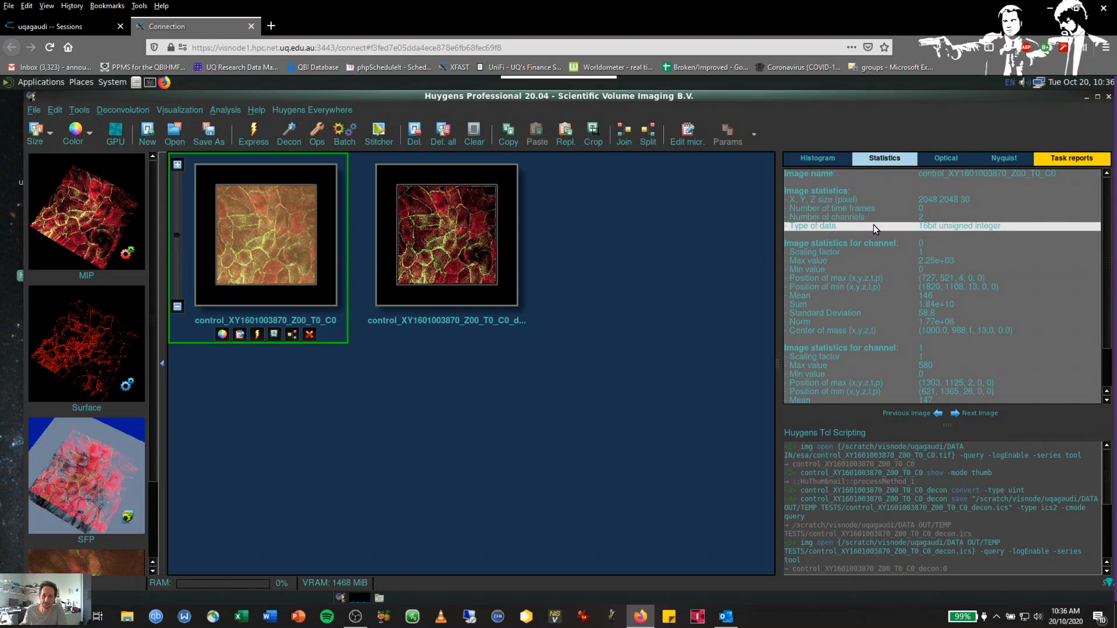
Check the original image's histogram and statistics, and show the statistics of the deconvolved image for its data type
{"action": "left_click", "coordinate": [826, 160]}
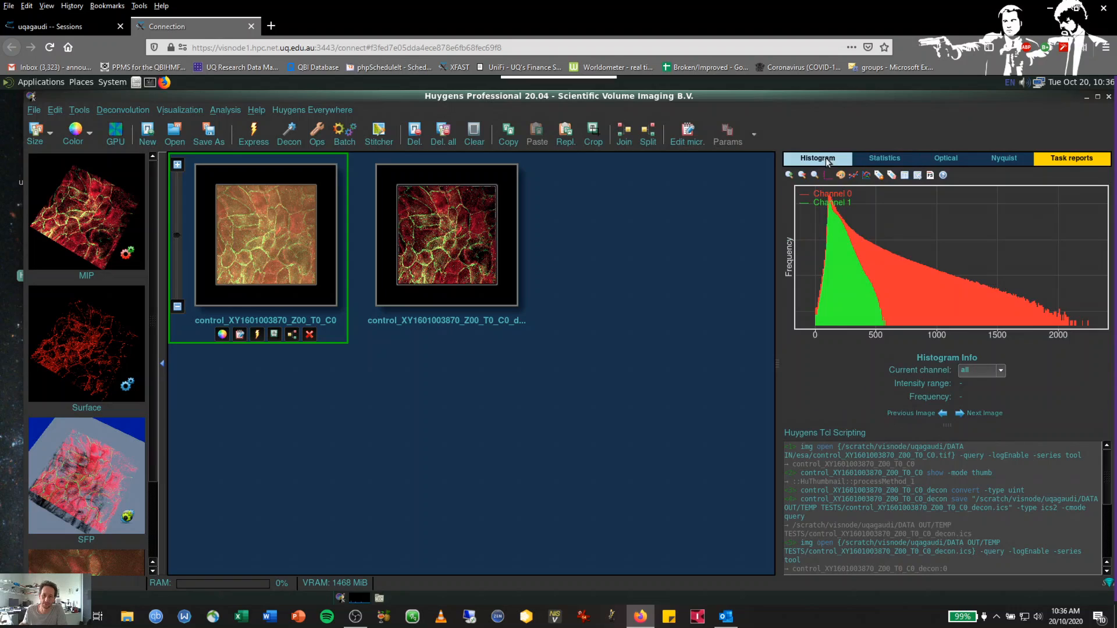
{"action": "left_click", "coordinate": [884, 159]}
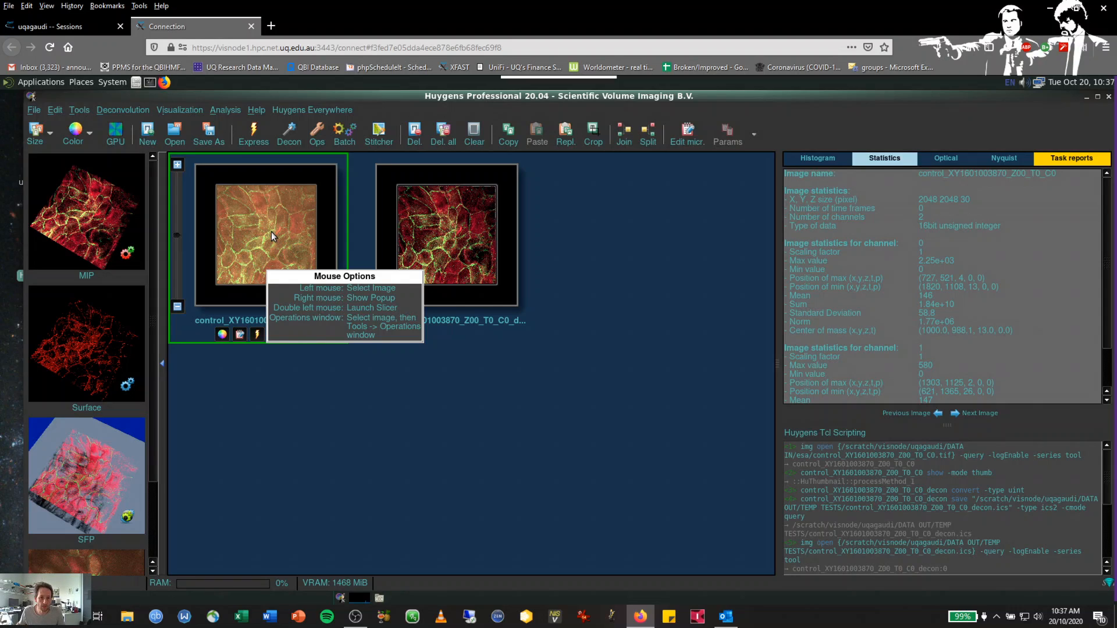
{"action": "left_click", "coordinate": [438, 219]}
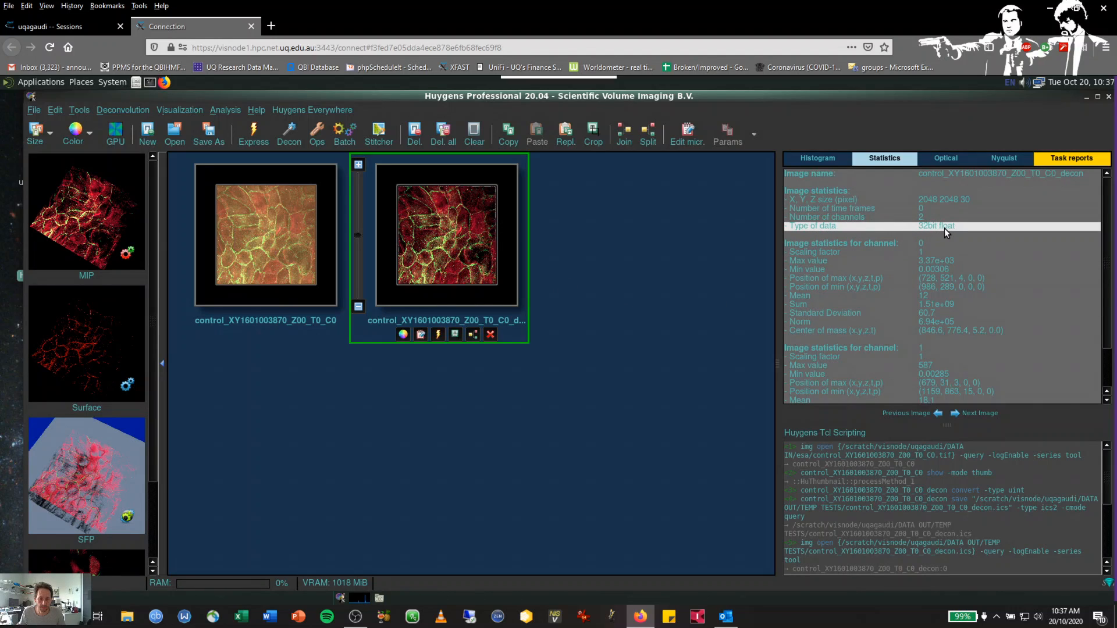
Save the deconvolved image in ICS2 format as 32bit in the DATA OUT/TEMP TESTS folder
{"action": "right_click", "coordinate": [448, 241]}
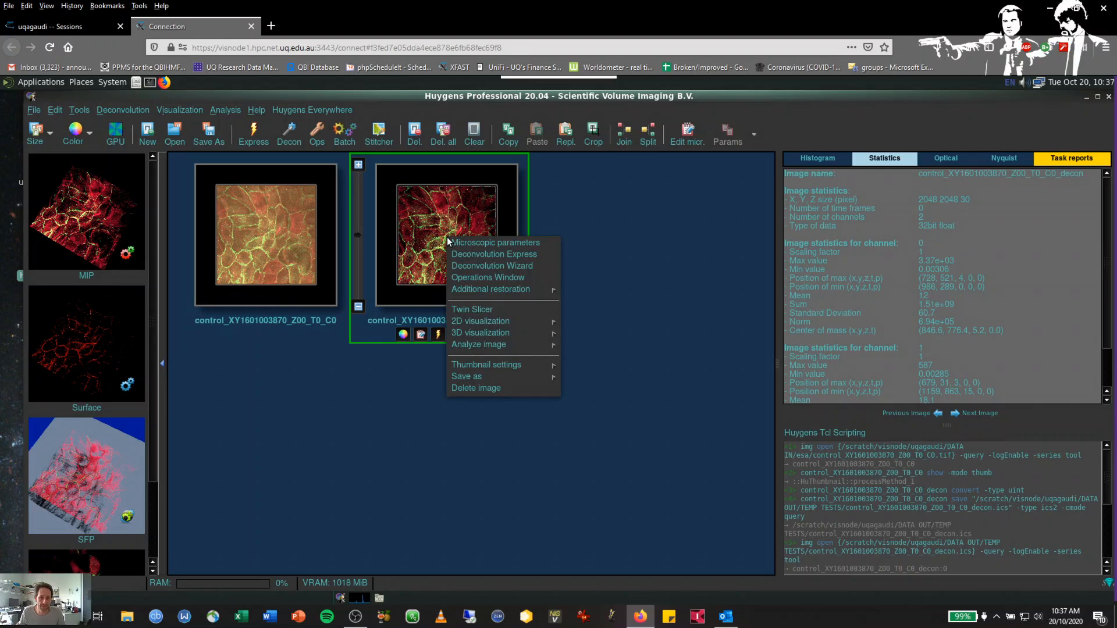
{"action": "mouse_move", "coordinate": [494, 376]}
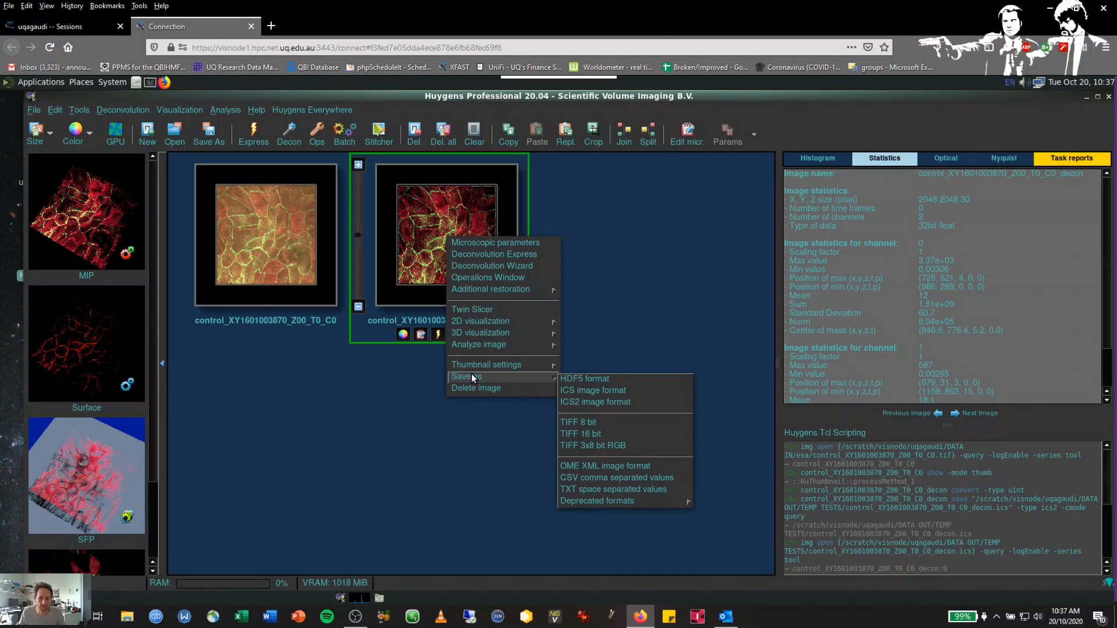
{"action": "left_click", "coordinate": [601, 403]}
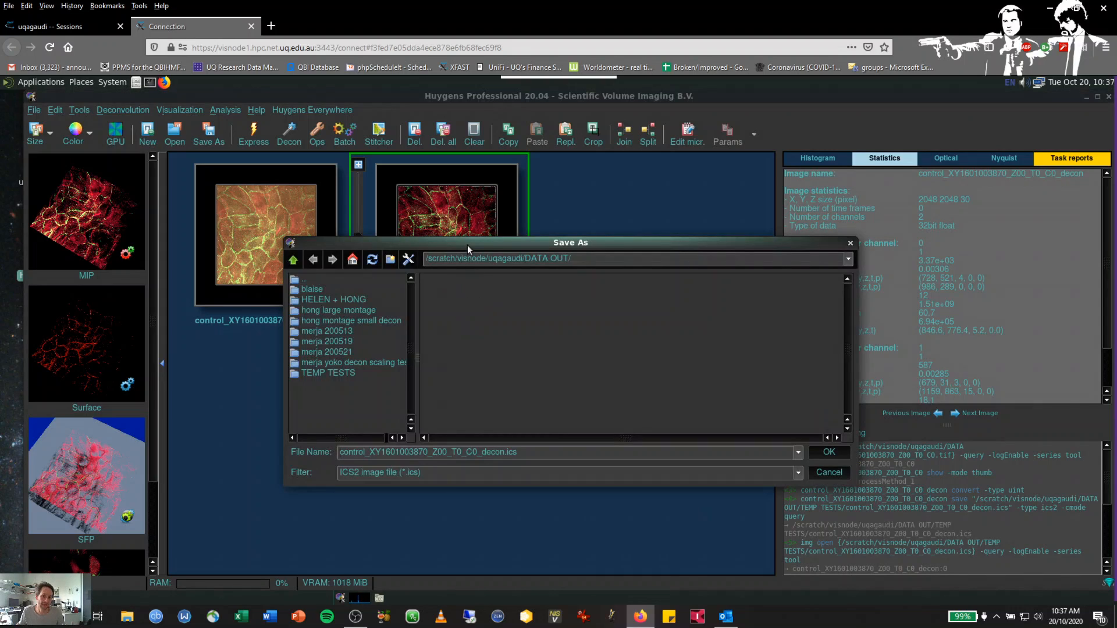
{"action": "double_click", "coordinate": [329, 371]}
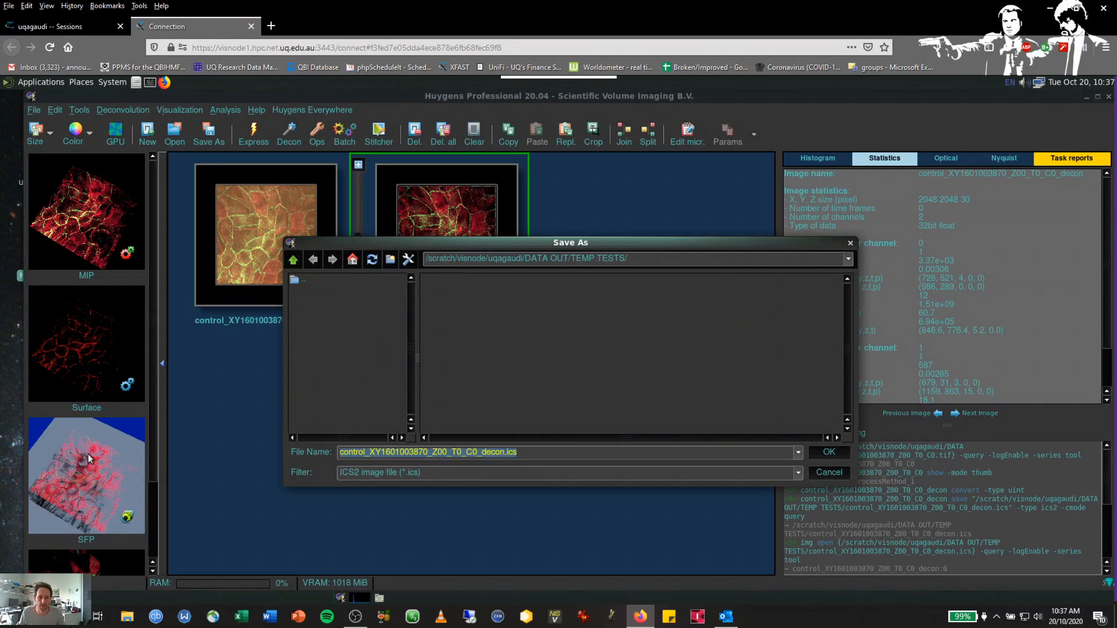
{"action": "type", "text": "32bit"}
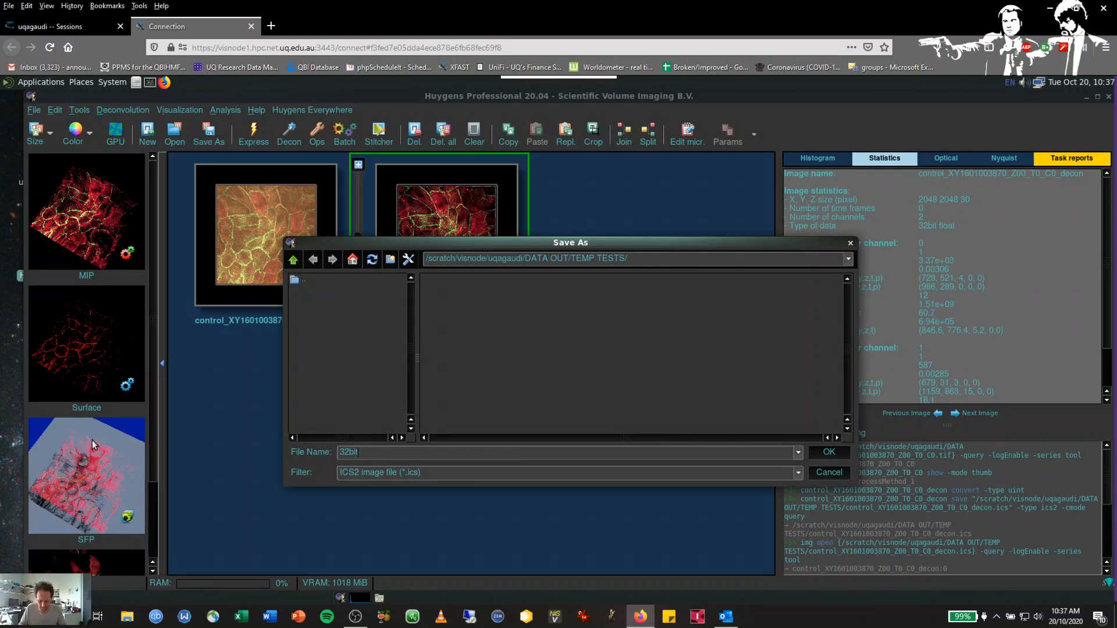
{"action": "key", "text": "Return"}
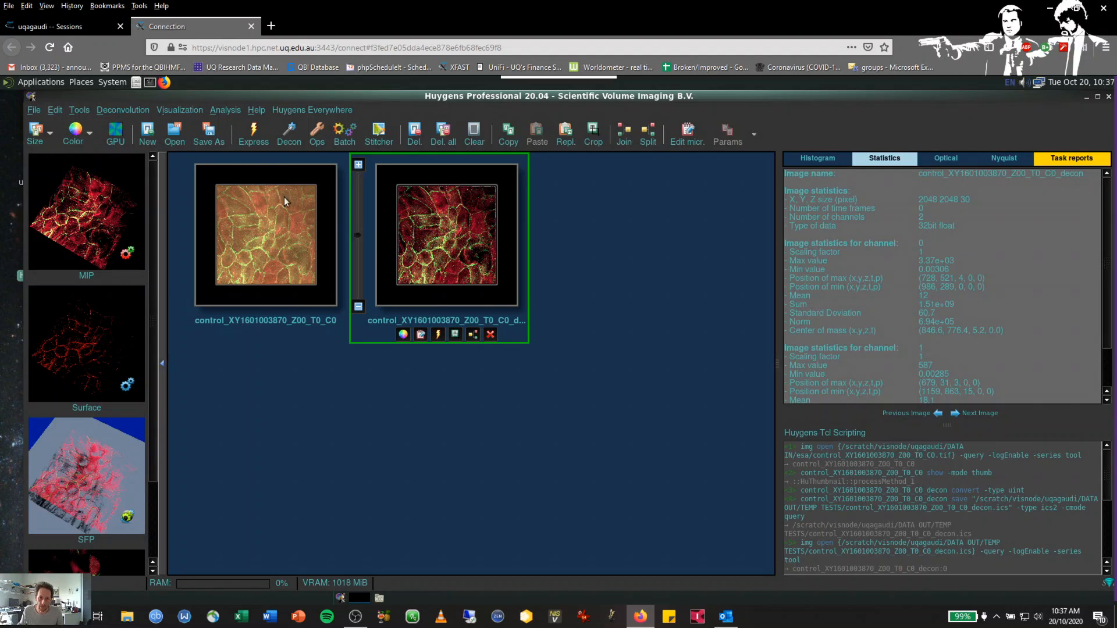
Convert the deconvolved image's basic data type to Unsigned integer with Stacked channels in the Operations Window, and close that window
{"action": "right_click", "coordinate": [447, 221]}
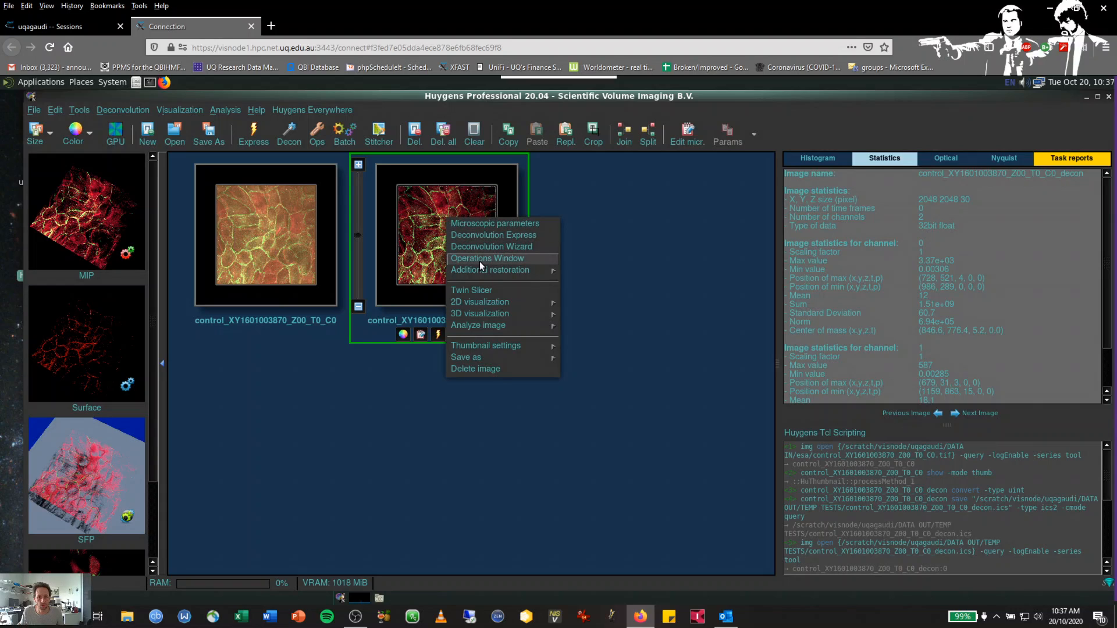
{"action": "left_click", "coordinate": [74, 110]}
{"action": "left_click", "coordinate": [74, 110]}
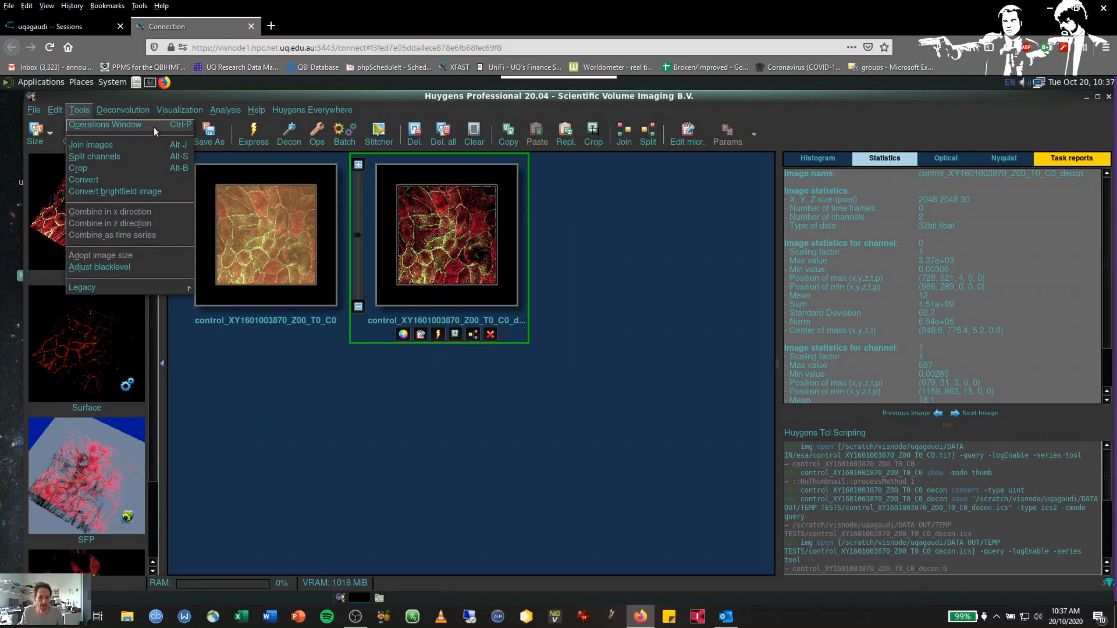
{"action": "left_click", "coordinate": [155, 127]}
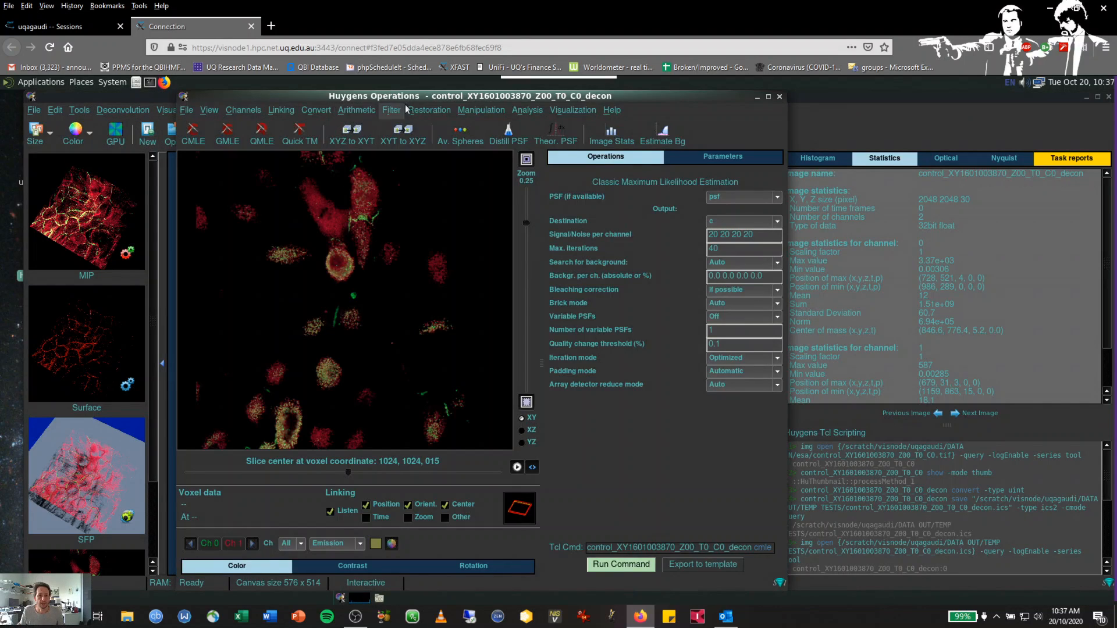
{"action": "left_click", "coordinate": [315, 111]}
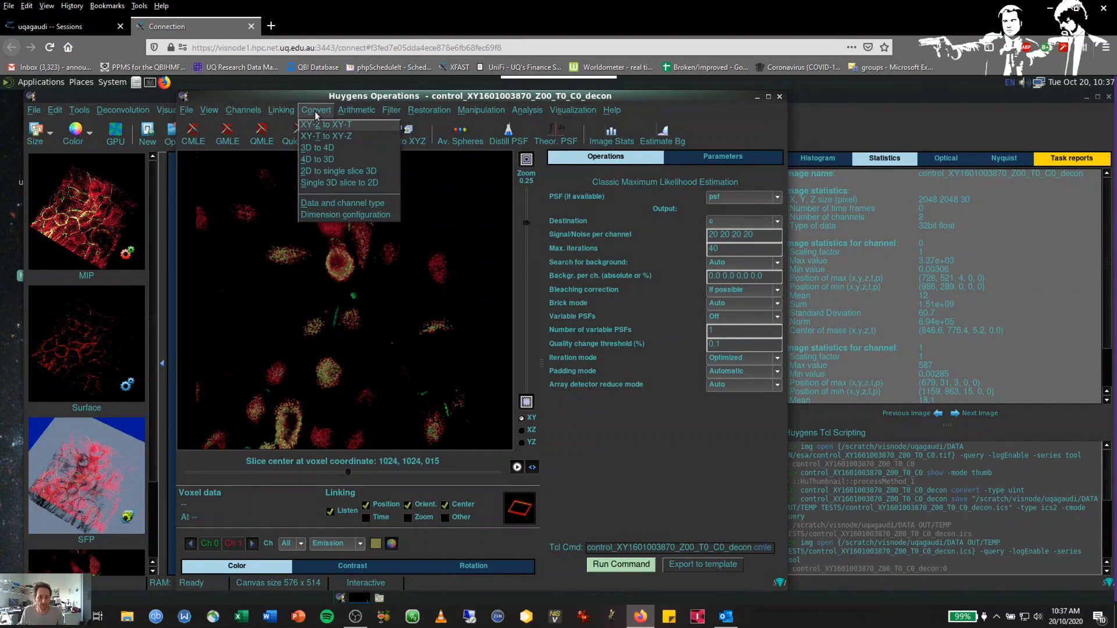
{"action": "left_click", "coordinate": [319, 202]}
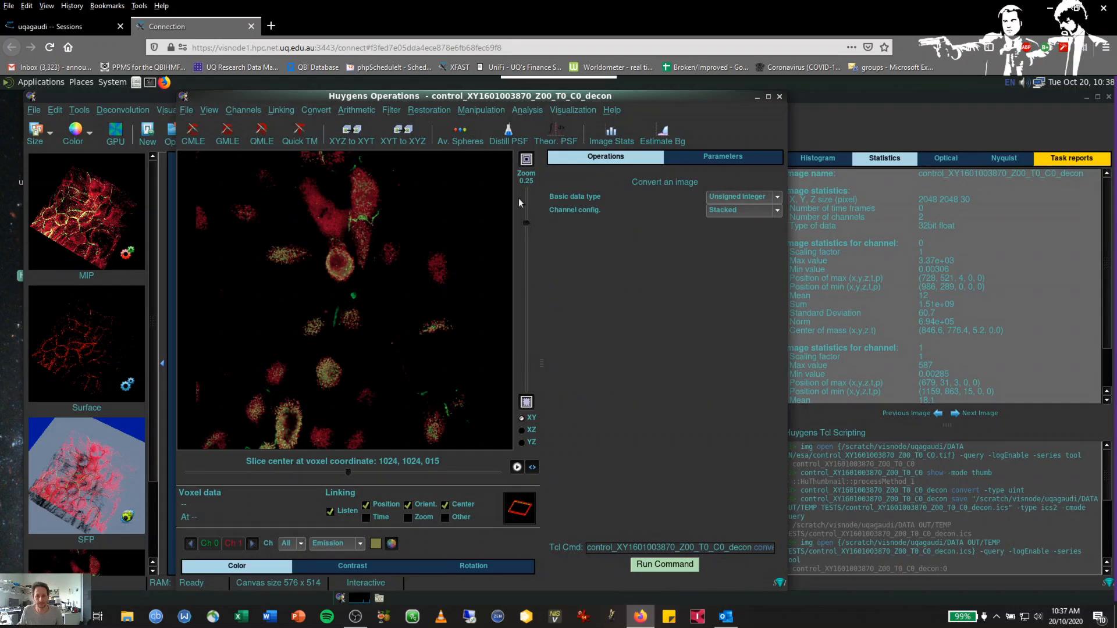
{"action": "left_click", "coordinate": [766, 196]}
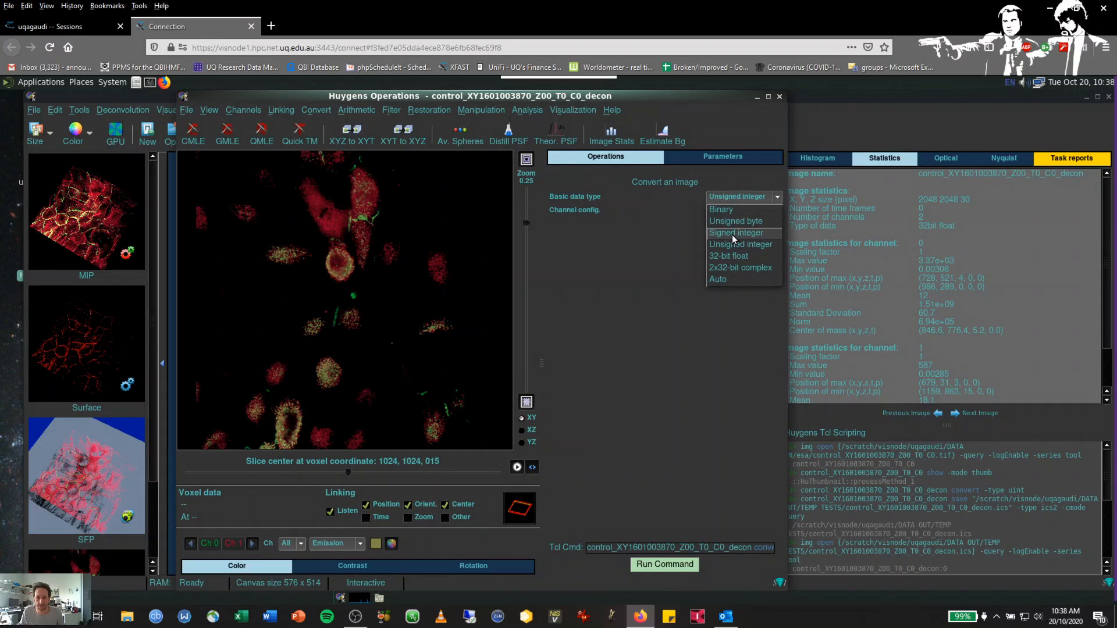
{"action": "left_click", "coordinate": [725, 257]}
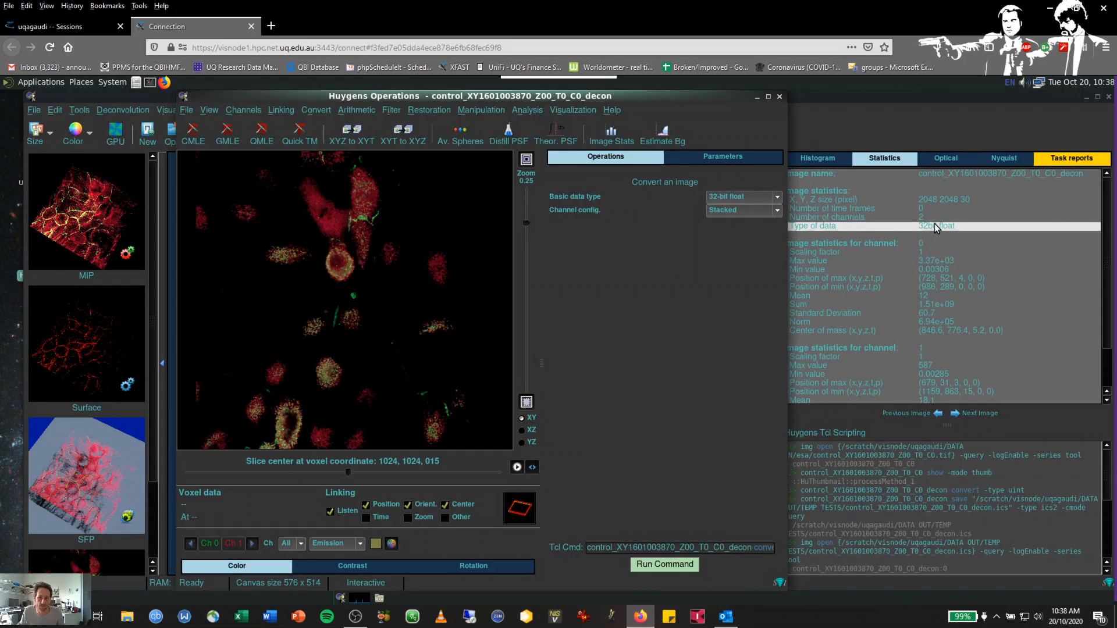
{"action": "left_click", "coordinate": [743, 196]}
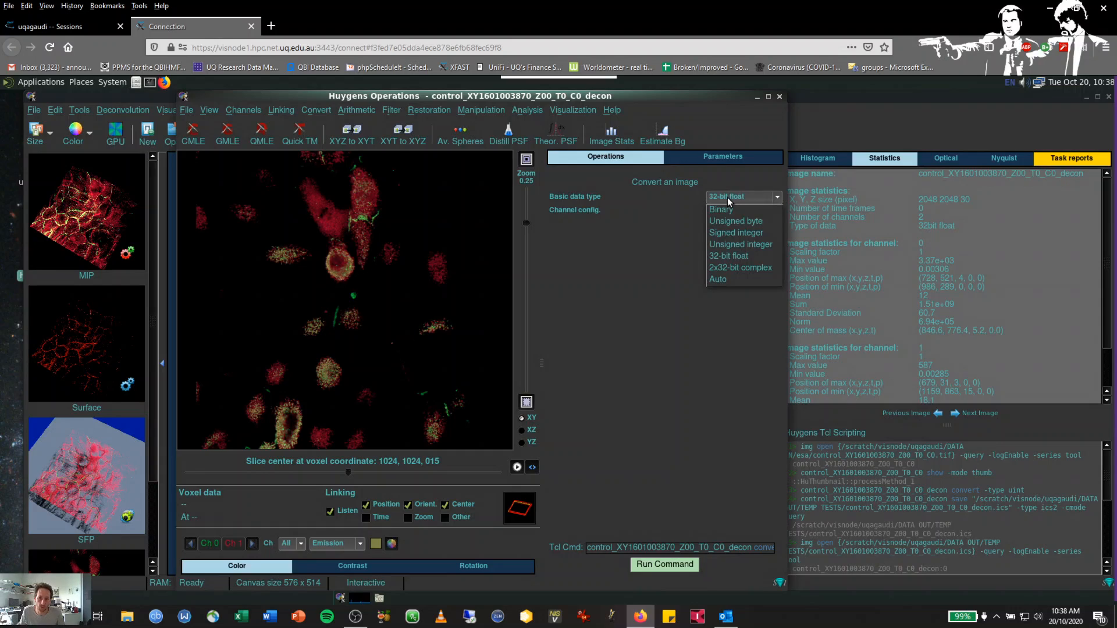
{"action": "left_click", "coordinate": [739, 248]}
{"action": "left_click", "coordinate": [656, 568]}
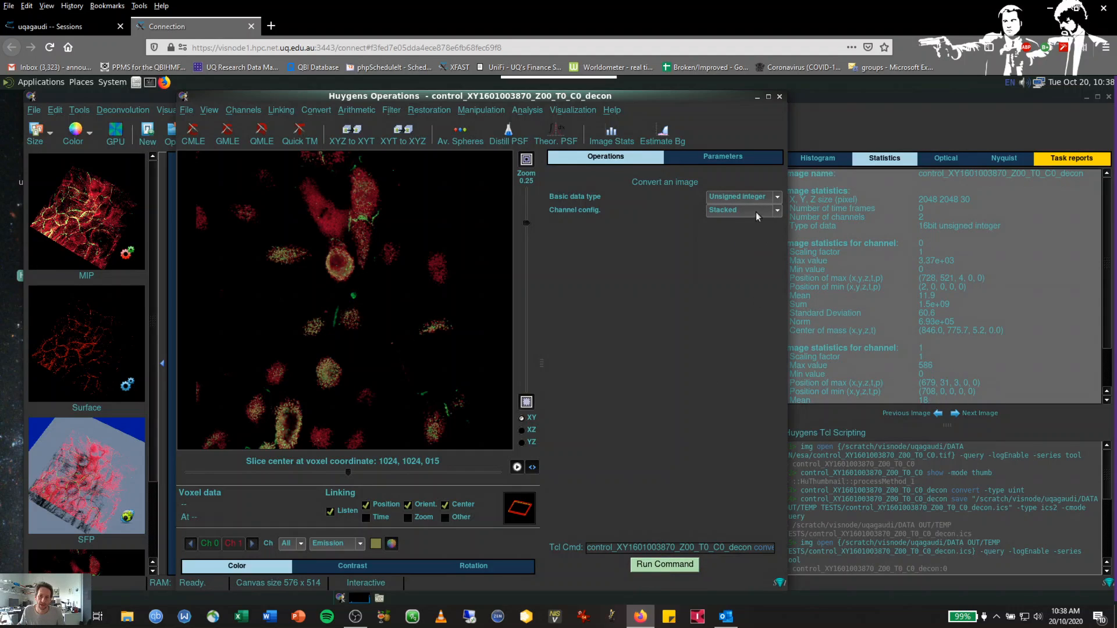
{"action": "left_click", "coordinate": [780, 97]}
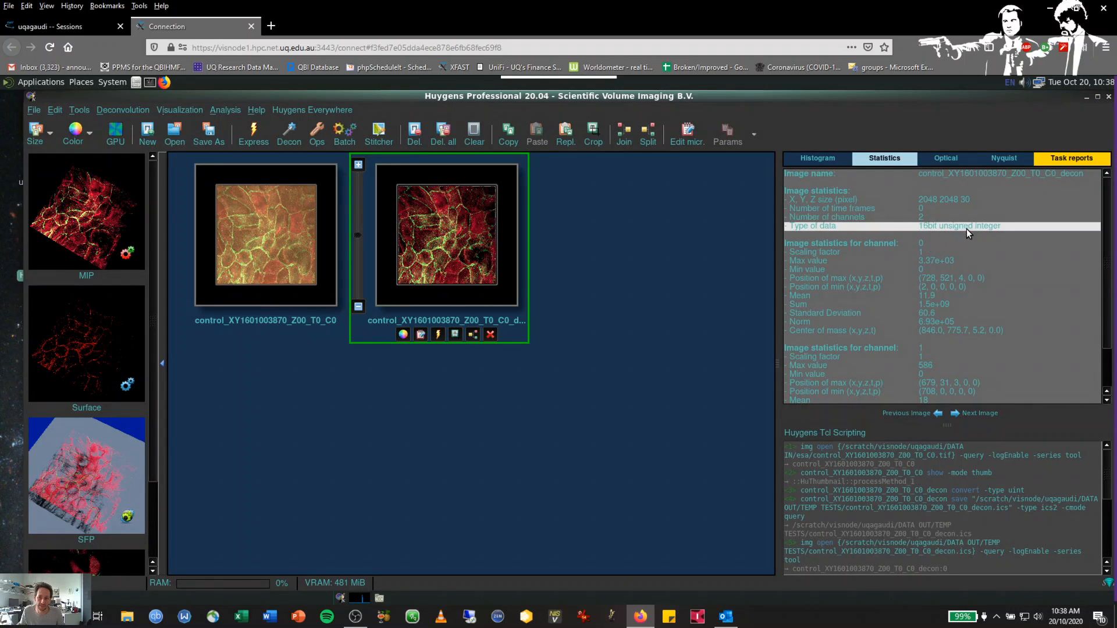
Save the converted deconvolved image in ICS2 format as 16bit in the DATA OUT/TEMP TESTS folder
{"action": "right_click", "coordinate": [459, 226]}
{"action": "mouse_move", "coordinate": [486, 367]}
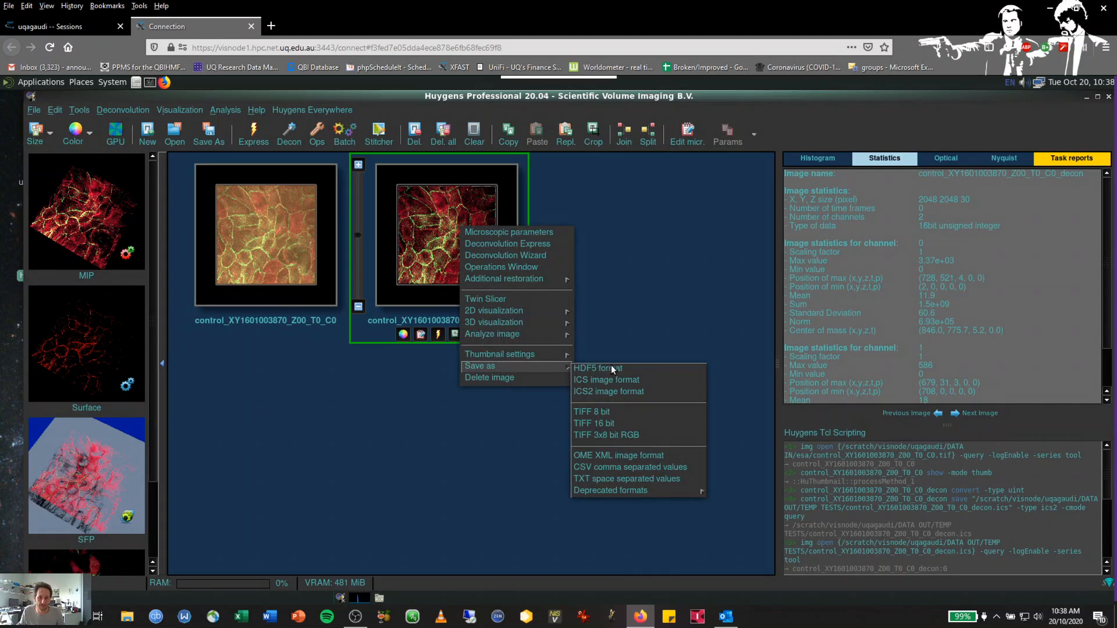
{"action": "left_click", "coordinate": [602, 392]}
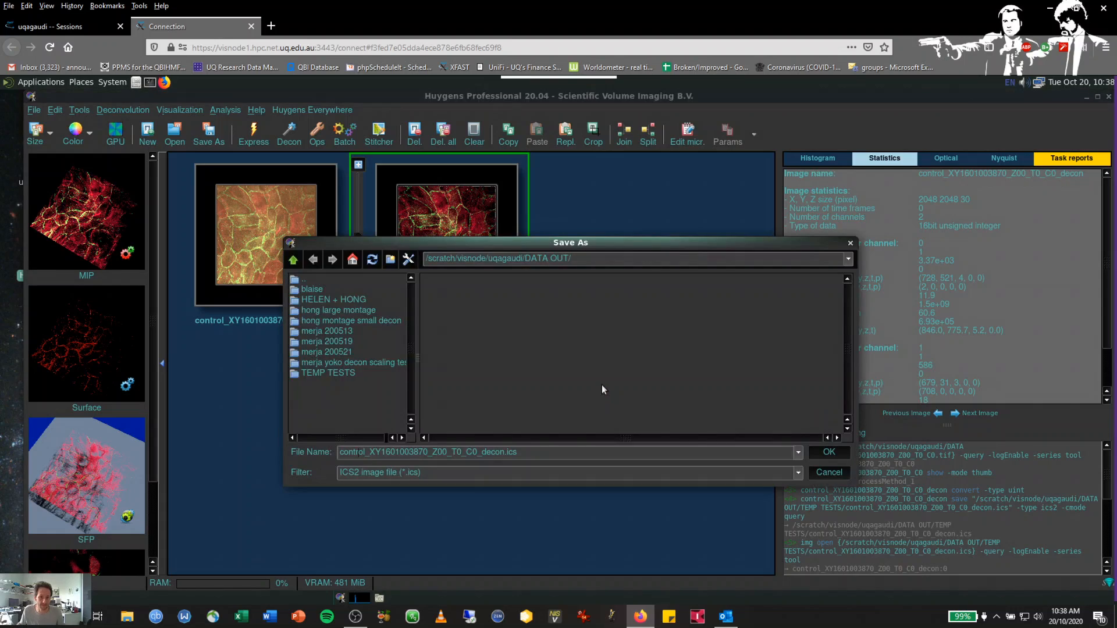
{"action": "double_click", "coordinate": [326, 373]}
{"action": "triple_click", "coordinate": [539, 452]}
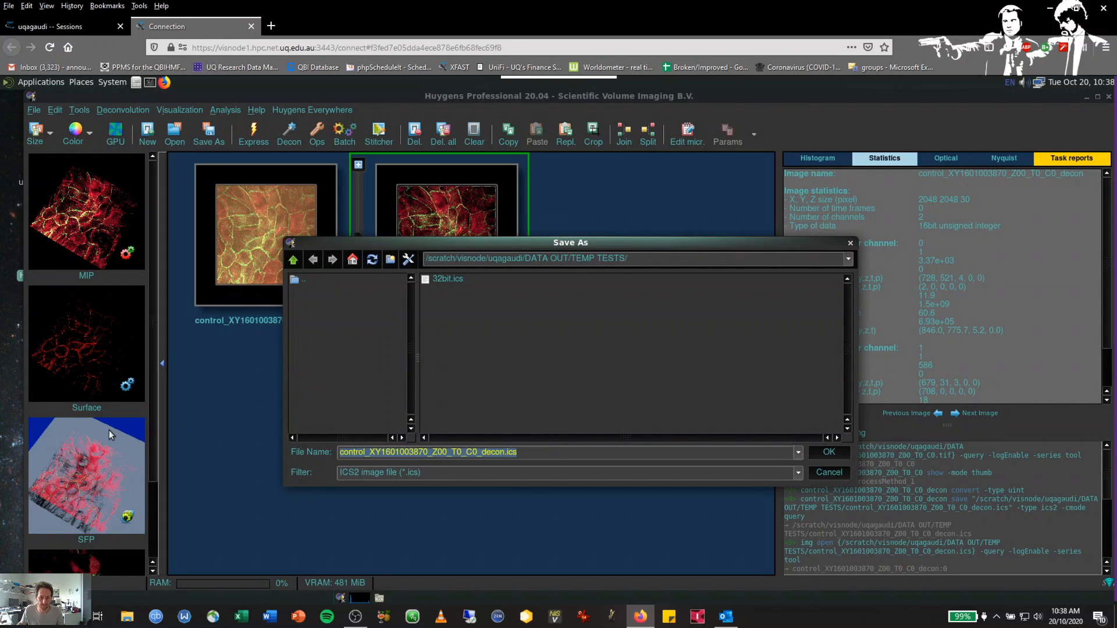
{"action": "type", "text": "16bit"}
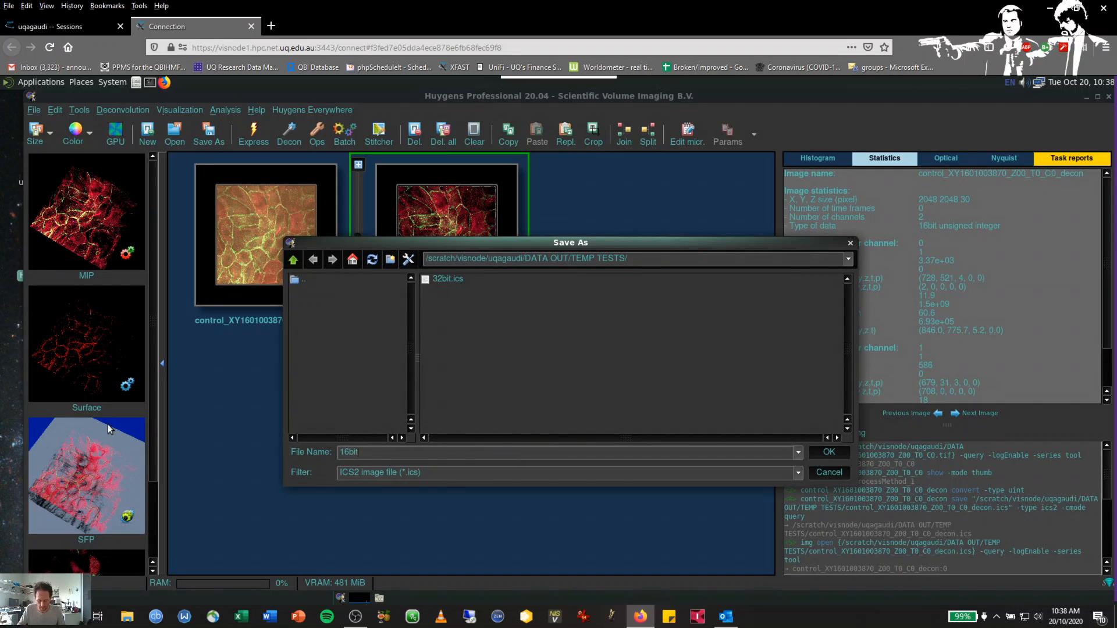
{"action": "key", "text": "Return"}
{"action": "left_click", "coordinate": [347, 203]}
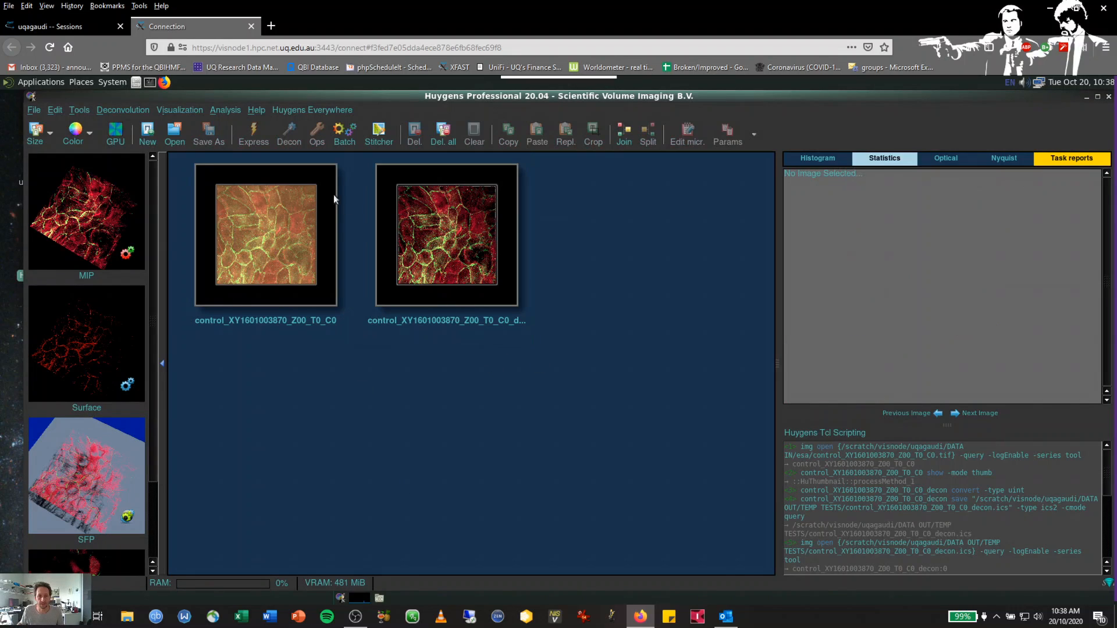
Open the Scratch location's DATA OUT/TEMP TESTS folder in the file manager and compare the sizes of 16bit.ics and 32bit.ics
{"action": "left_click", "coordinate": [81, 81]}
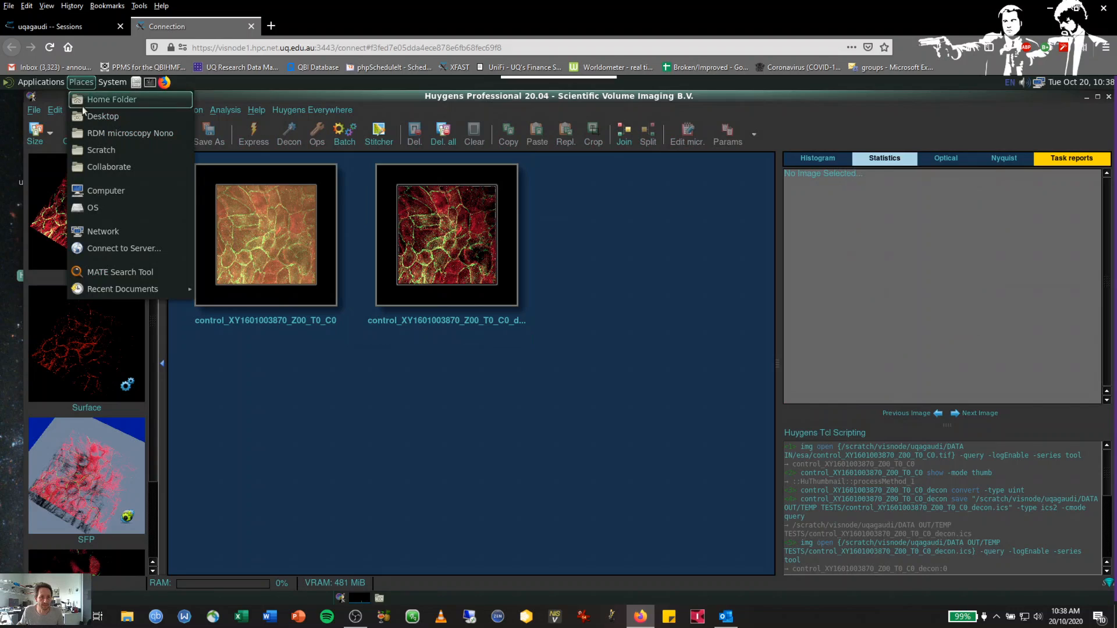
{"action": "left_click", "coordinate": [99, 150]}
{"action": "double_click", "coordinate": [416, 277]}
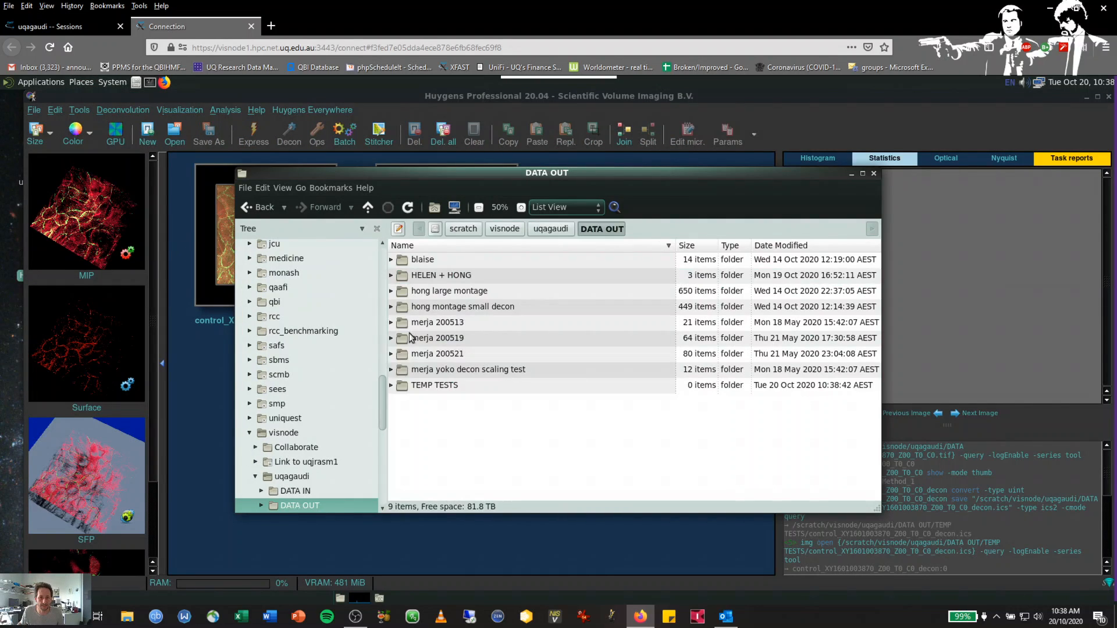
{"action": "double_click", "coordinate": [411, 385]}
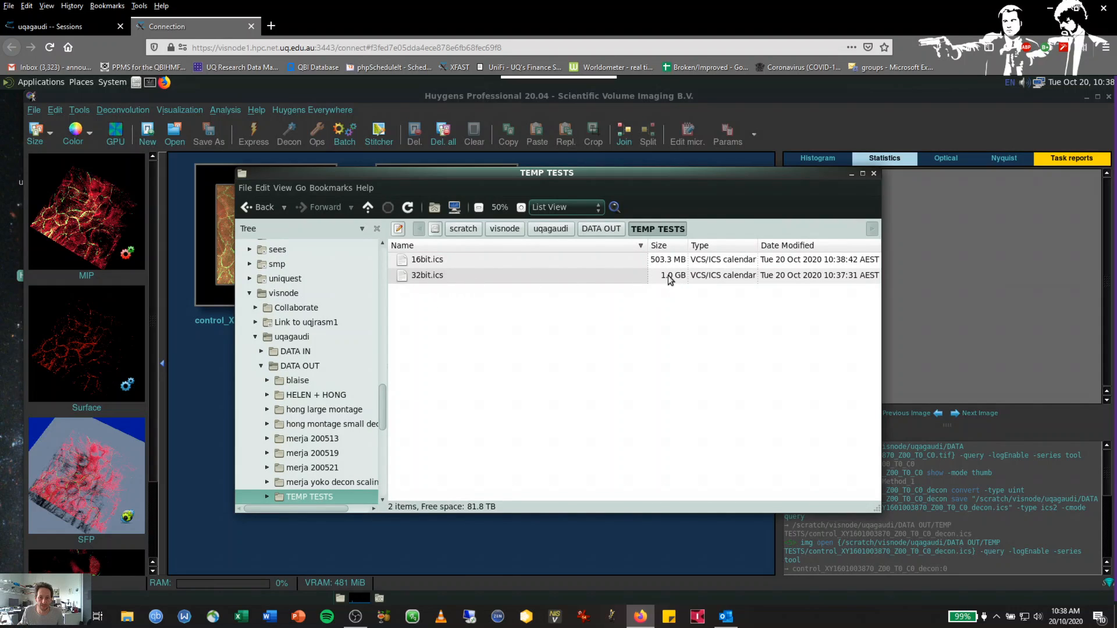
{"action": "left_click", "coordinate": [445, 259]}
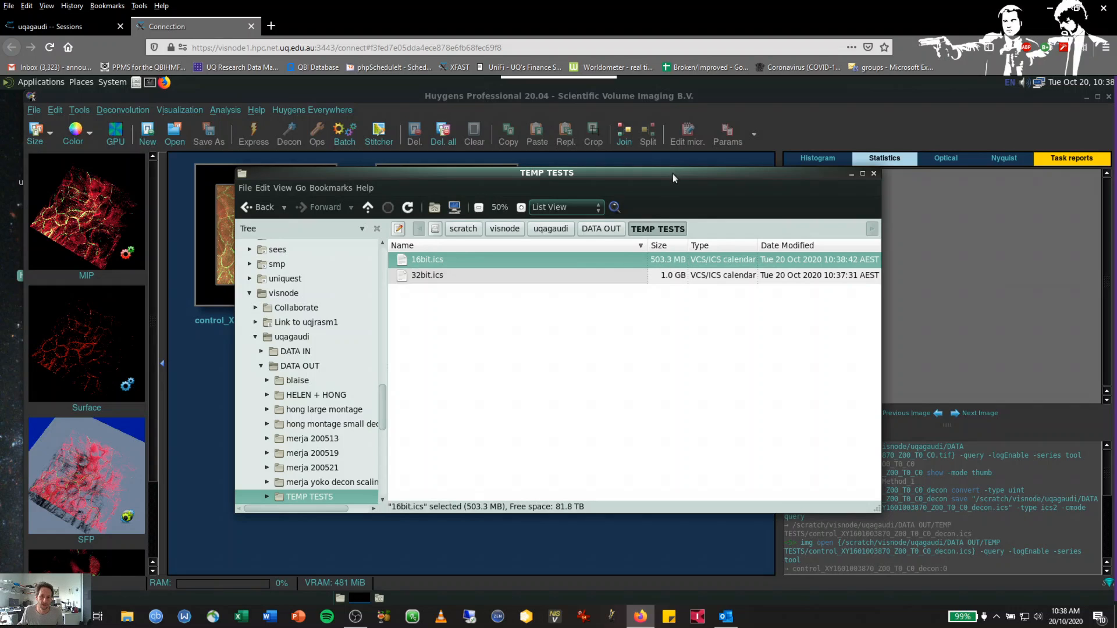
Load 16bit.ics and 32bit.ics from the TEMP TESTS folder into the Huygens image workspace
{"action": "left_click_drag", "start_coordinate": [673, 174], "coordinate": [848, 195]}
{"action": "left_click_drag", "start_coordinate": [608, 283], "coordinate": [317, 392]}
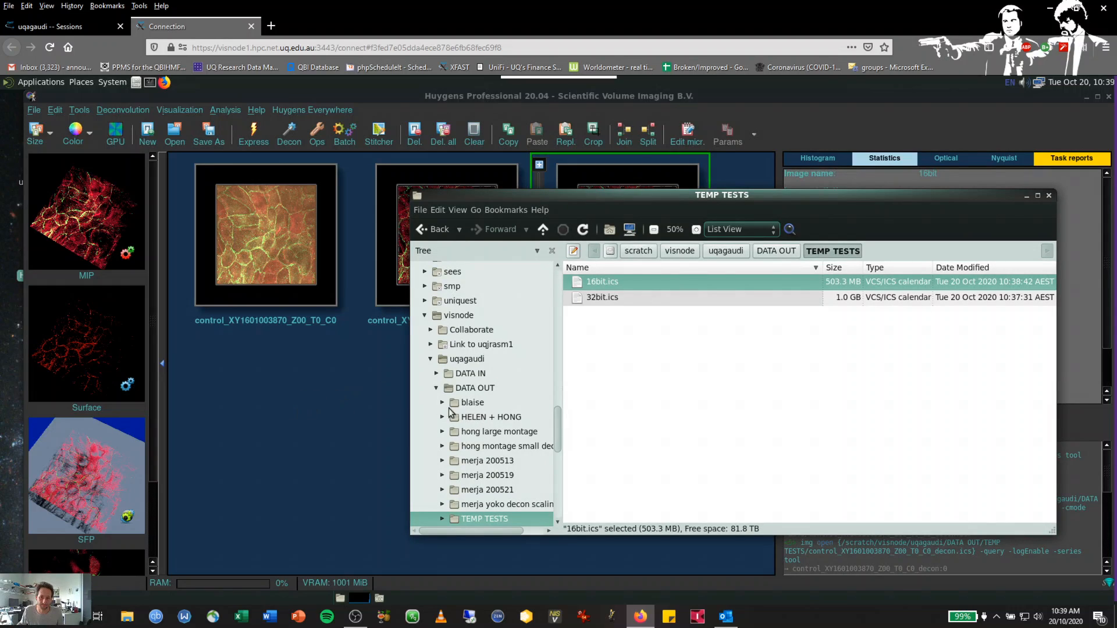
{"action": "left_click_drag", "start_coordinate": [640, 299], "coordinate": [274, 439]}
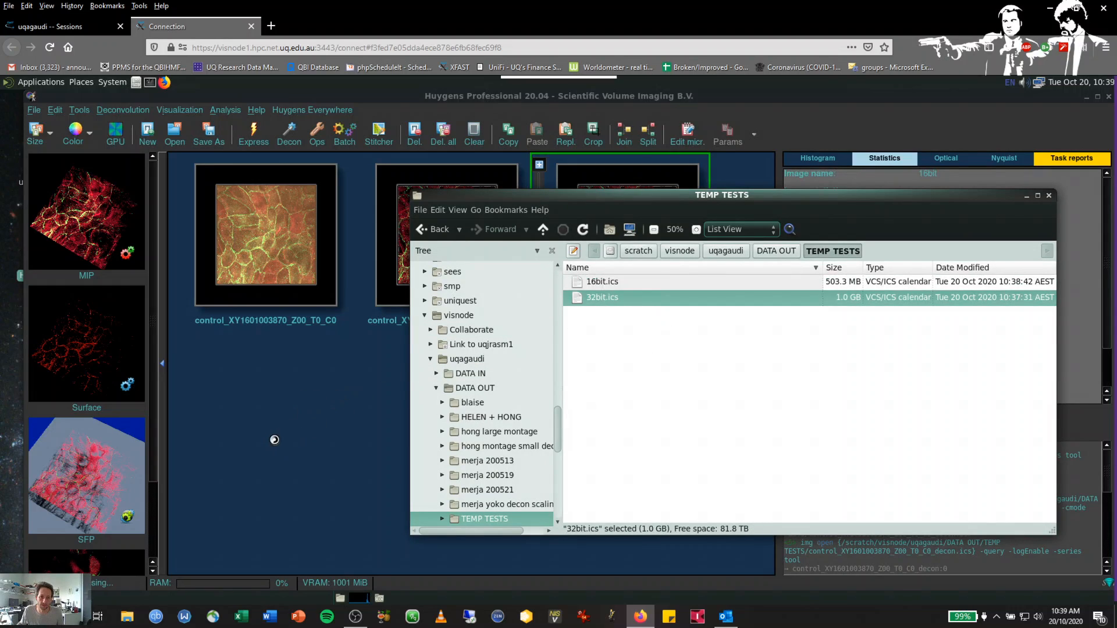
{"action": "left_click", "coordinate": [310, 476]}
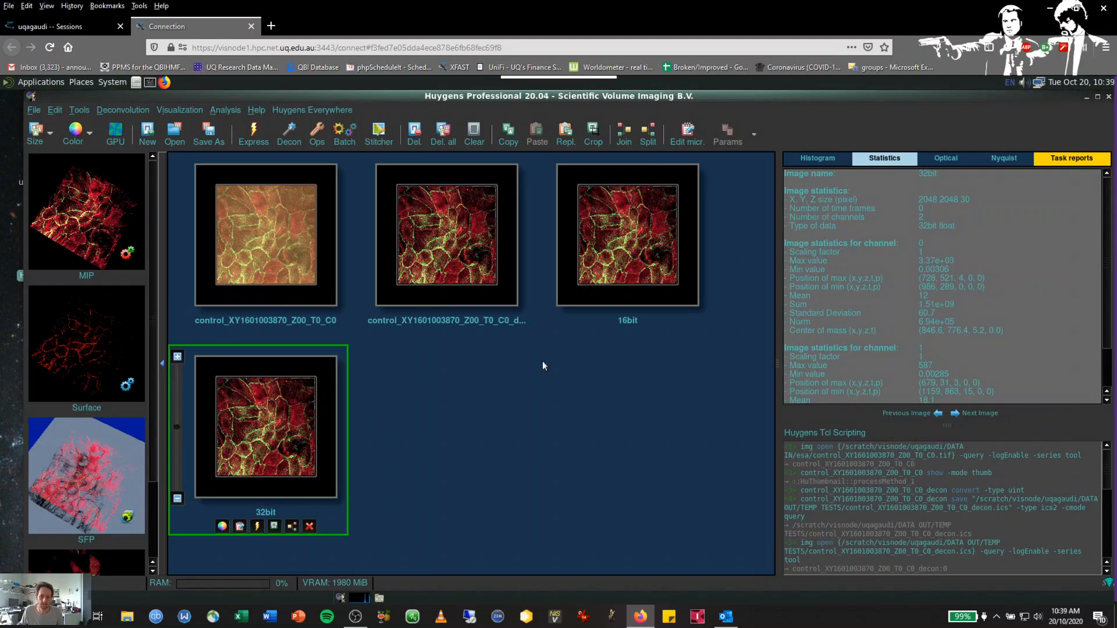
View the 32bit image's histogram and compare its statistics with those of the 16bit image
{"action": "left_click", "coordinate": [811, 159]}
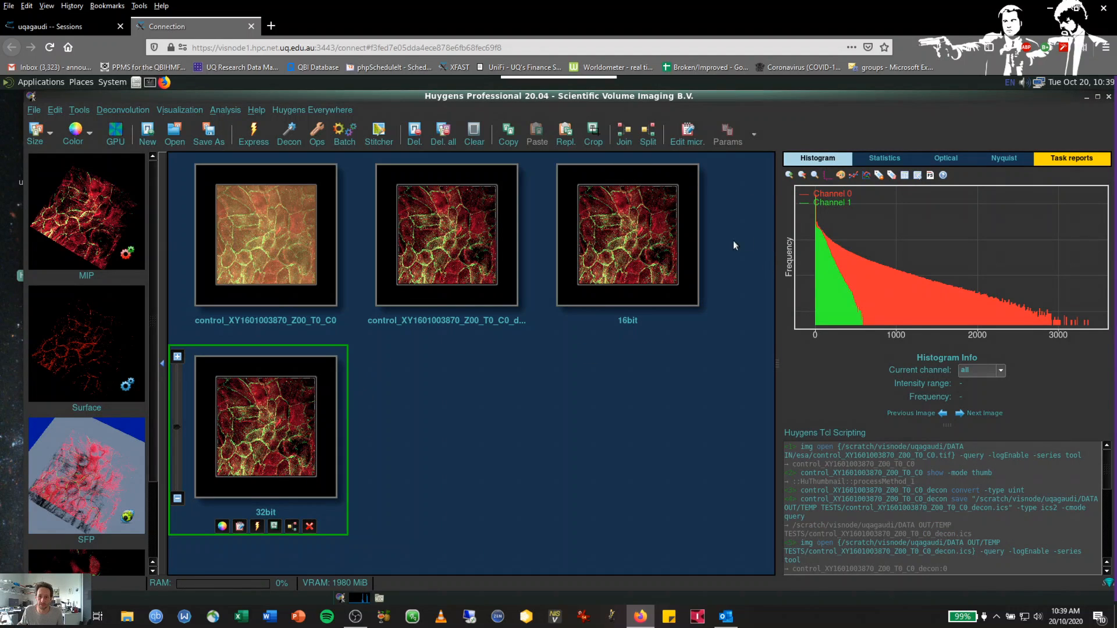
{"action": "left_click", "coordinate": [903, 160]}
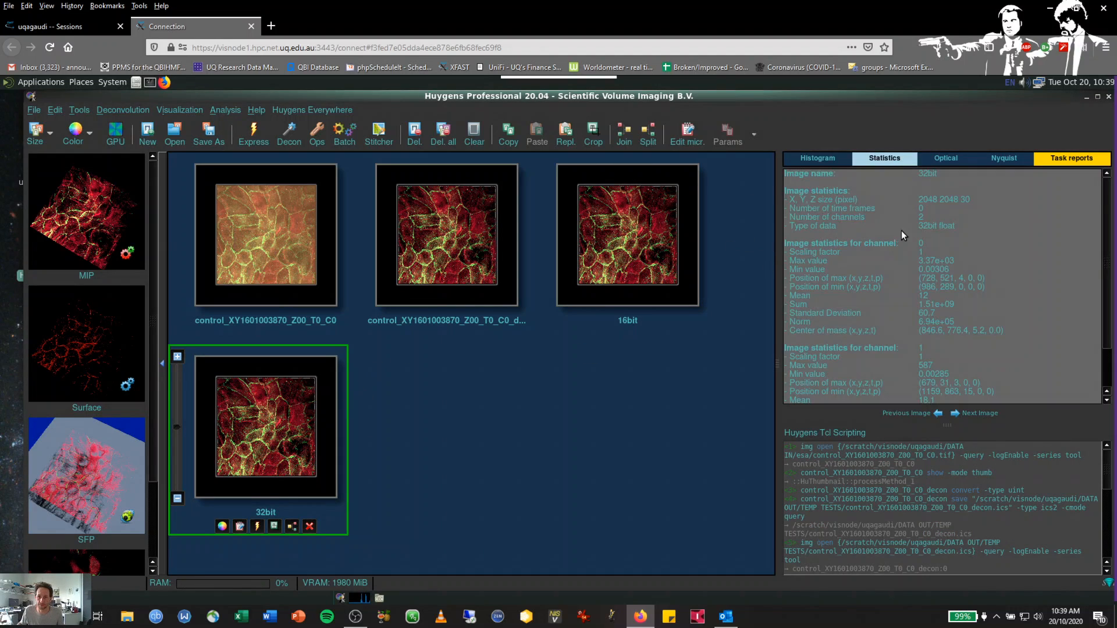
{"action": "left_click", "coordinate": [652, 235]}
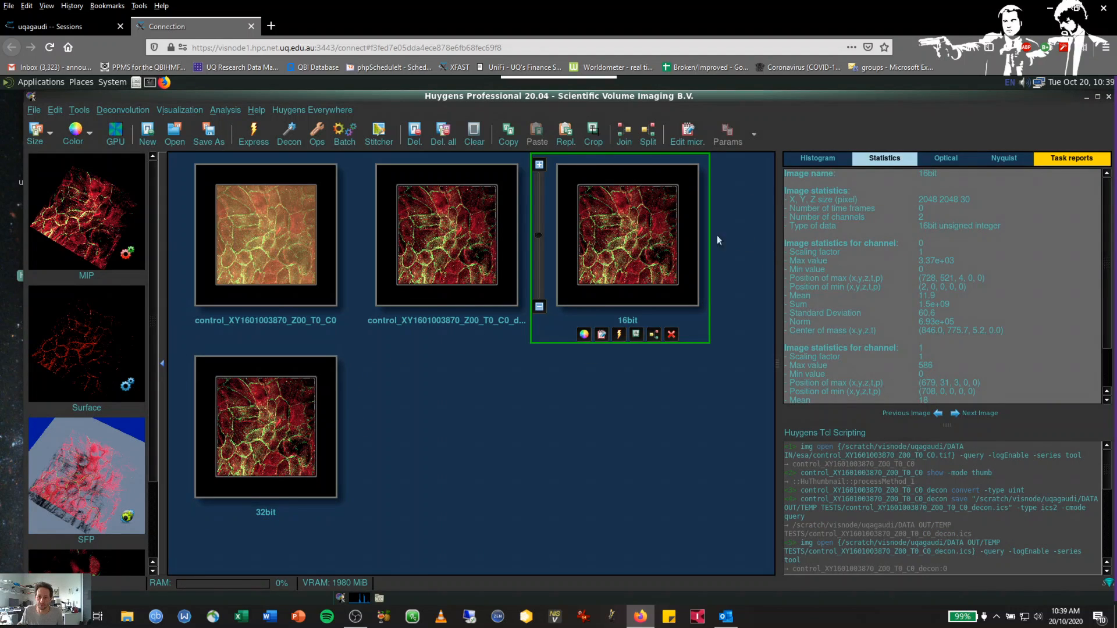
Compare the histograms of the 32bit and 16bit images by switching between the two
{"action": "left_click", "coordinate": [294, 415]}
{"action": "left_click", "coordinate": [805, 156]}
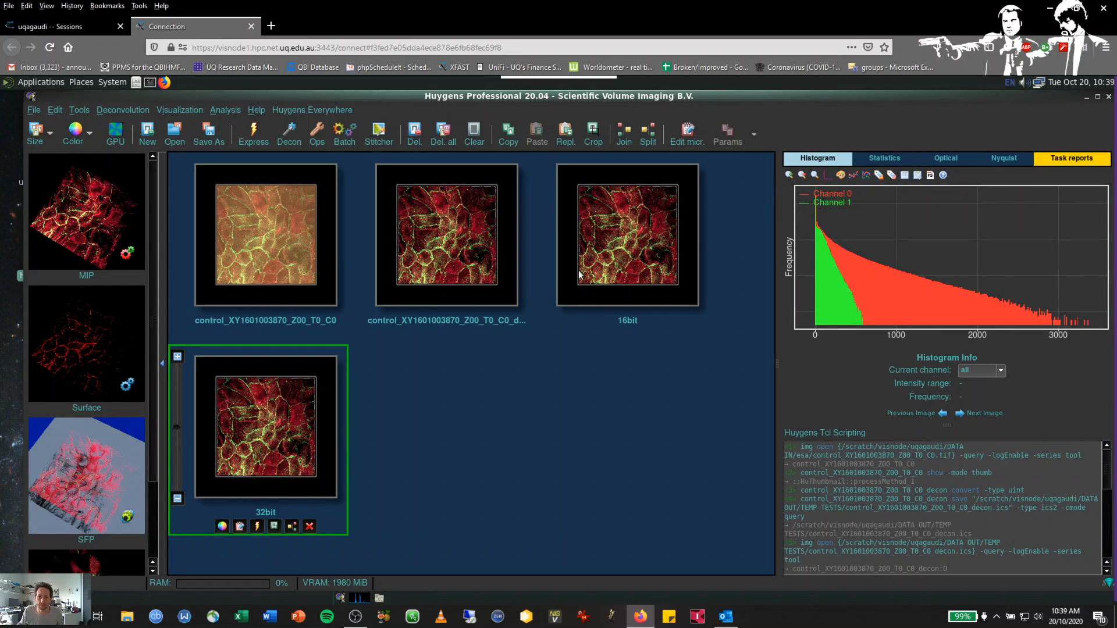
{"action": "left_click", "coordinate": [651, 239]}
{"action": "left_click", "coordinate": [305, 412]}
{"action": "left_click", "coordinate": [652, 250]}
{"action": "left_click", "coordinate": [253, 433]}
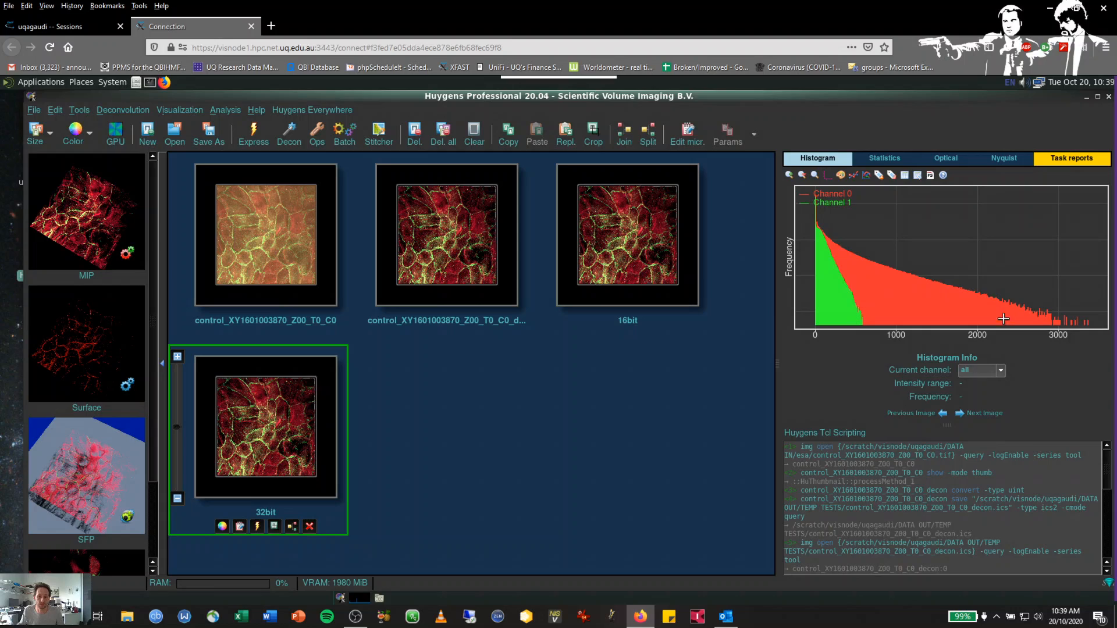
{"action": "left_click", "coordinate": [643, 256]}
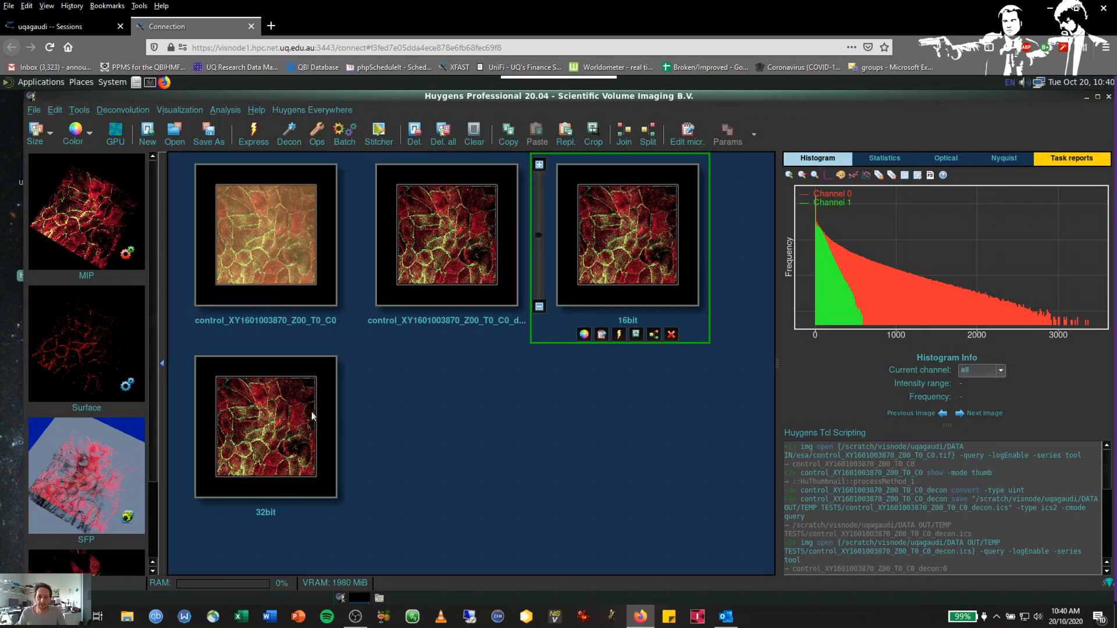
{"action": "left_click", "coordinate": [281, 471]}
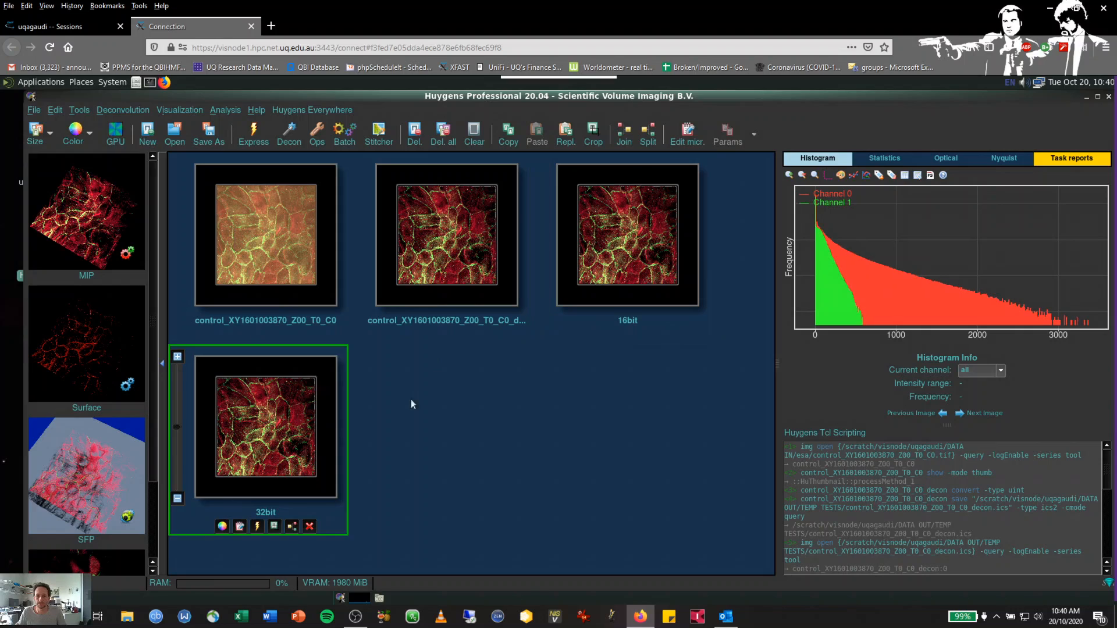
Review the microscopic parameters of the 16bit image and leave them without applying changes
{"action": "left_click", "coordinate": [608, 277]}
{"action": "left_click", "coordinate": [693, 130]}
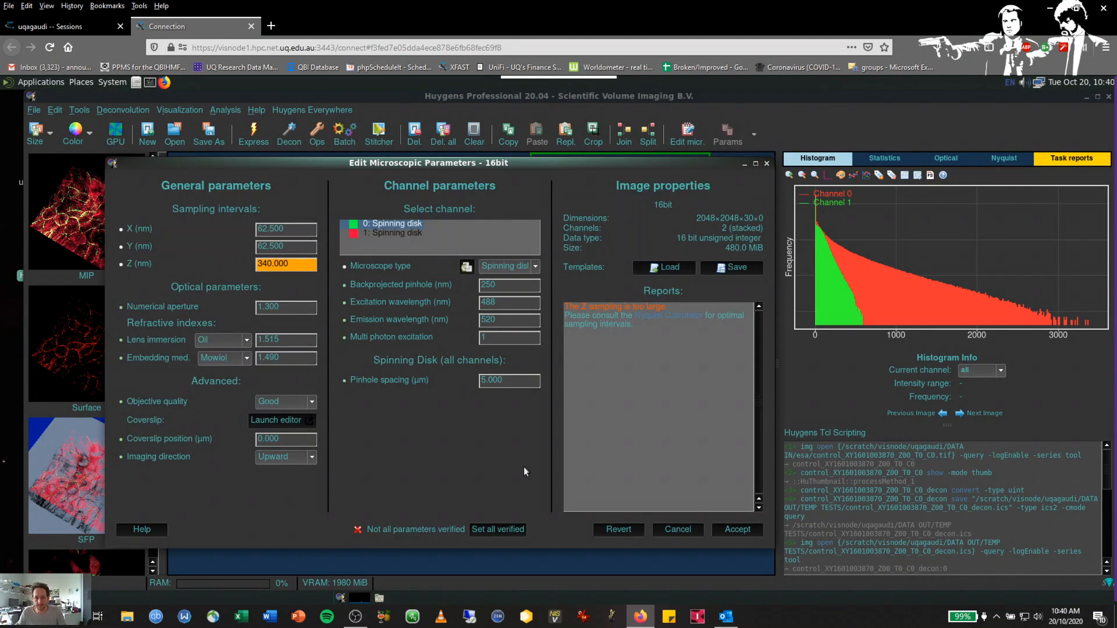
{"action": "left_click", "coordinate": [680, 529]}
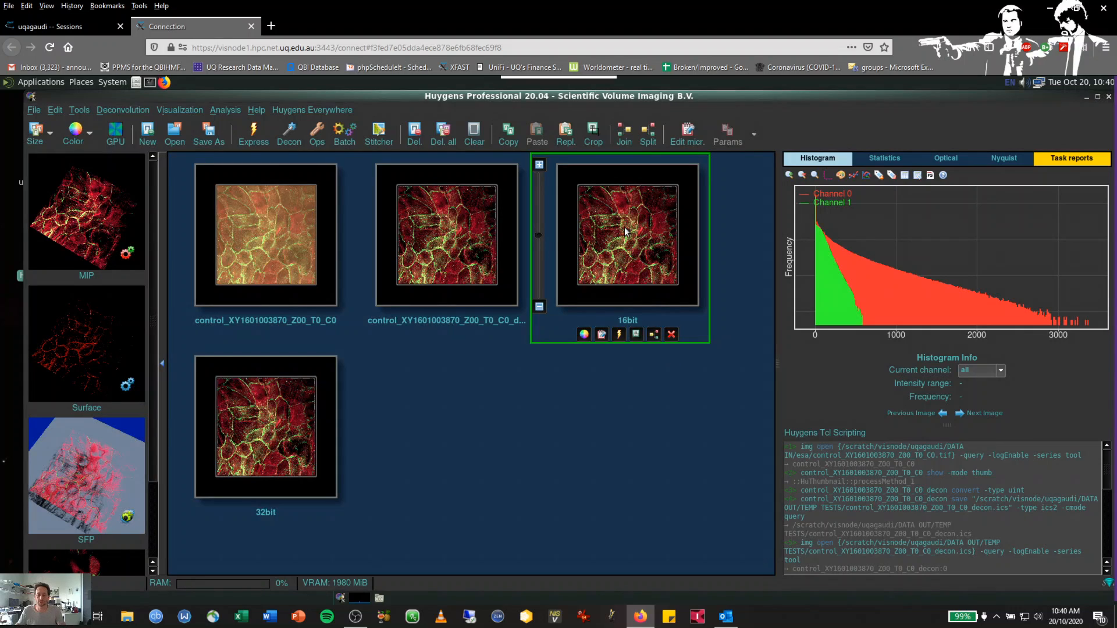